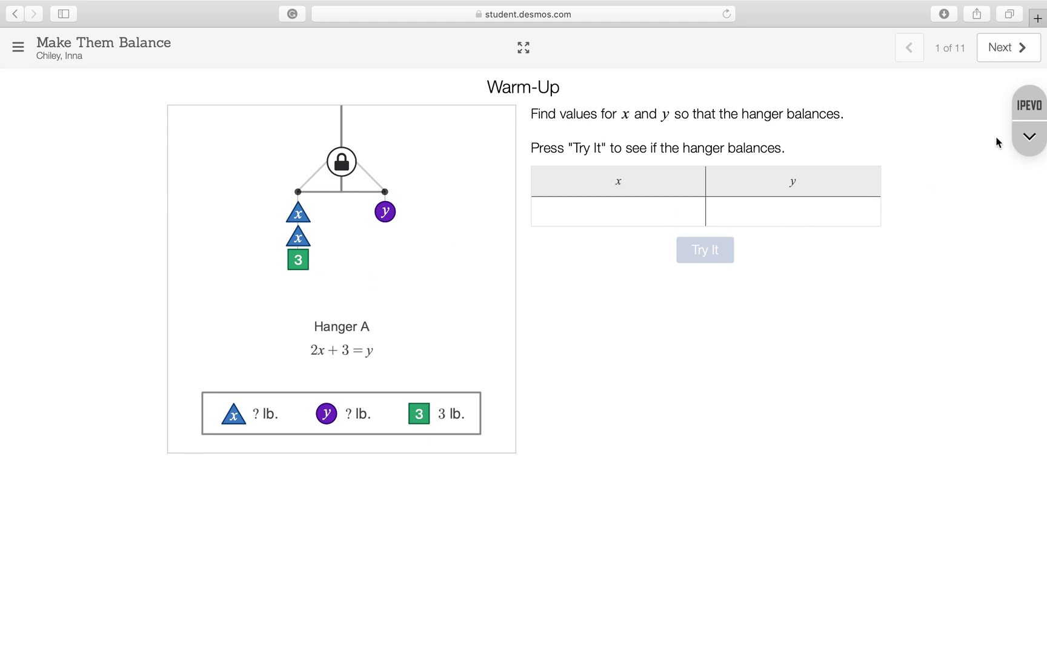
- Circle both sides of Hanger A in magenta ink, then clear the ink
left_click(1028, 136)
left_click(1030, 165)
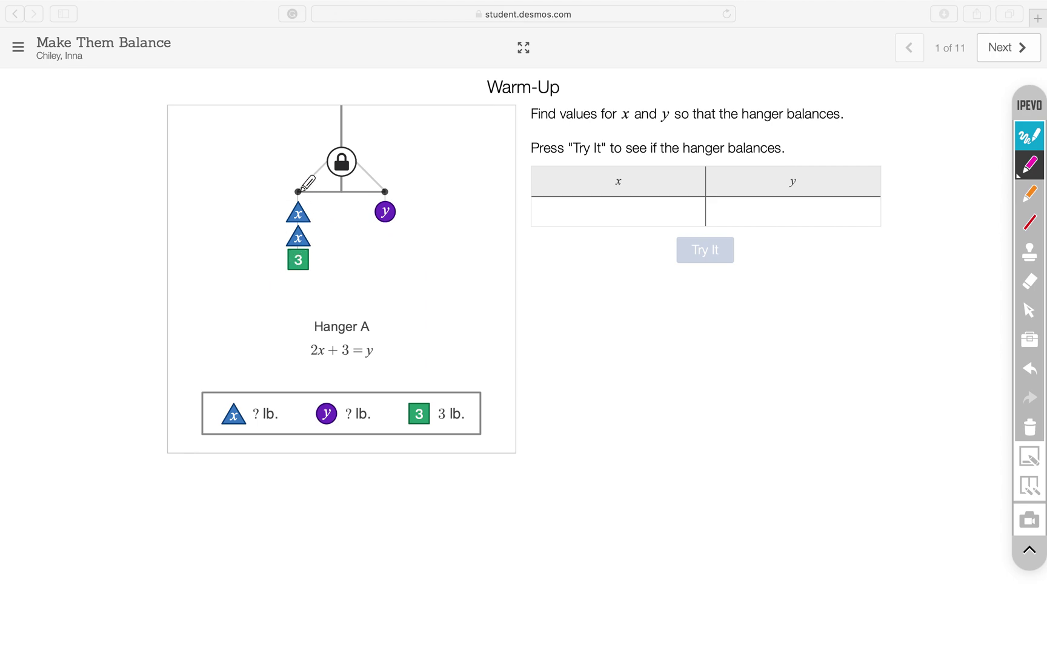
mouse_move(292, 160)
left_mouse_down()
mouse_move(338, 232)
mouse_move(312, 307)
mouse_move(248, 238)
mouse_move(287, 185)
left_mouse_up()
mouse_move(392, 164)
left_mouse_down()
mouse_move(414, 196)
mouse_move(401, 165)
left_mouse_up()
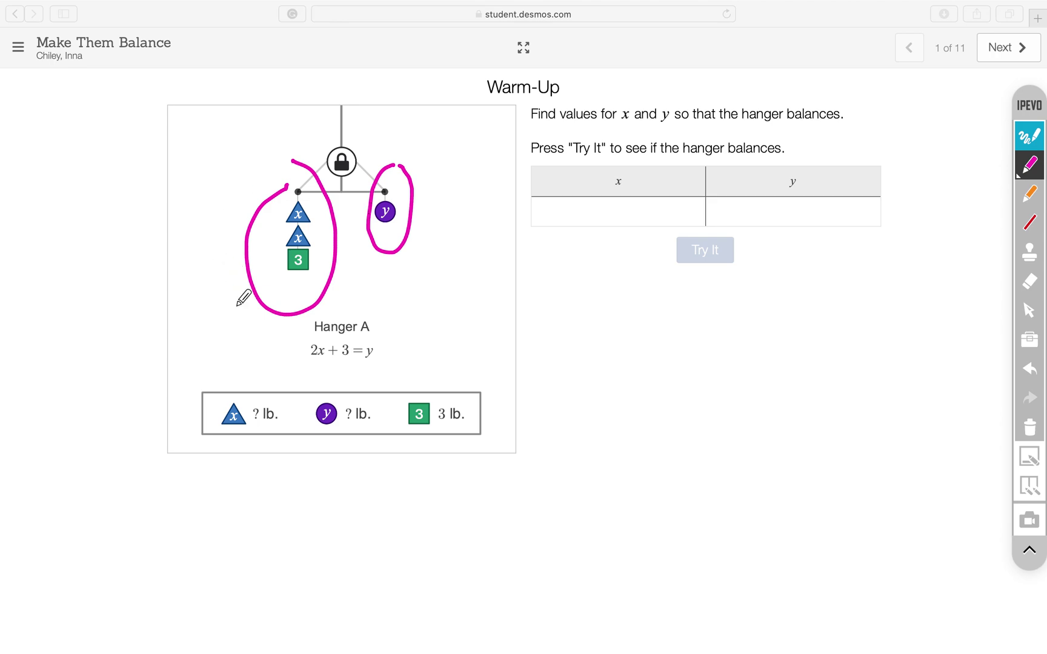
left_click(1033, 429)
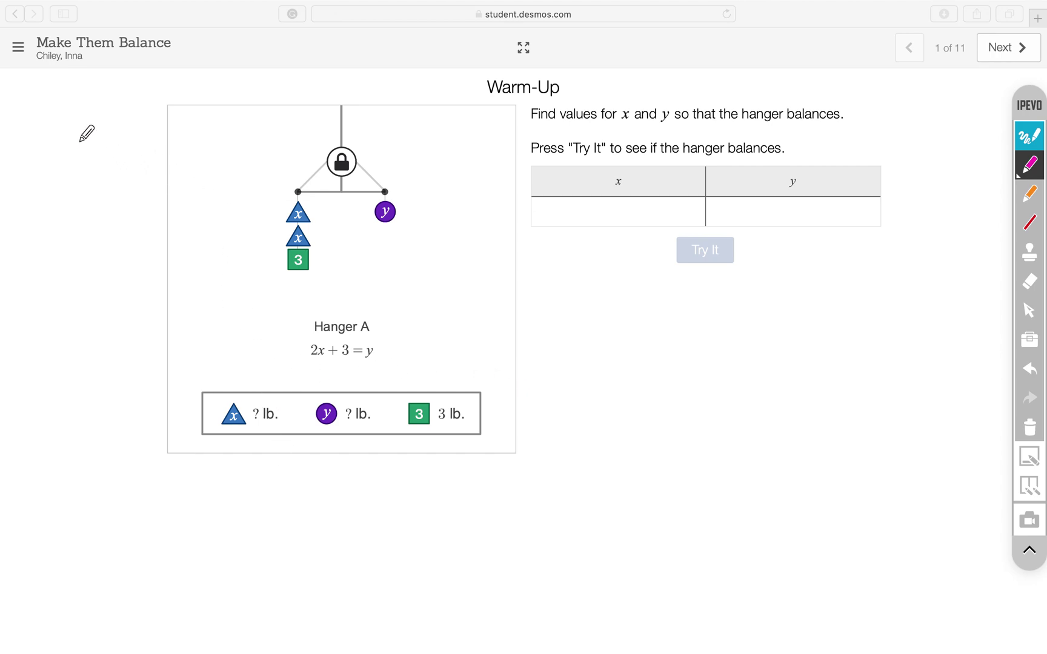
- Hand-write x=1, bracket the two x weights, and write 5 under each side
mouse_move(47, 120)
left_mouse_down()
mouse_move(60, 139)
mouse_move(49, 147)
mouse_move(72, 132)
left_mouse_up()
left_click(64, 127)
mouse_move(63, 138)
left_mouse_down()
mouse_move(84, 134)
mouse_move(84, 146)
left_mouse_up()
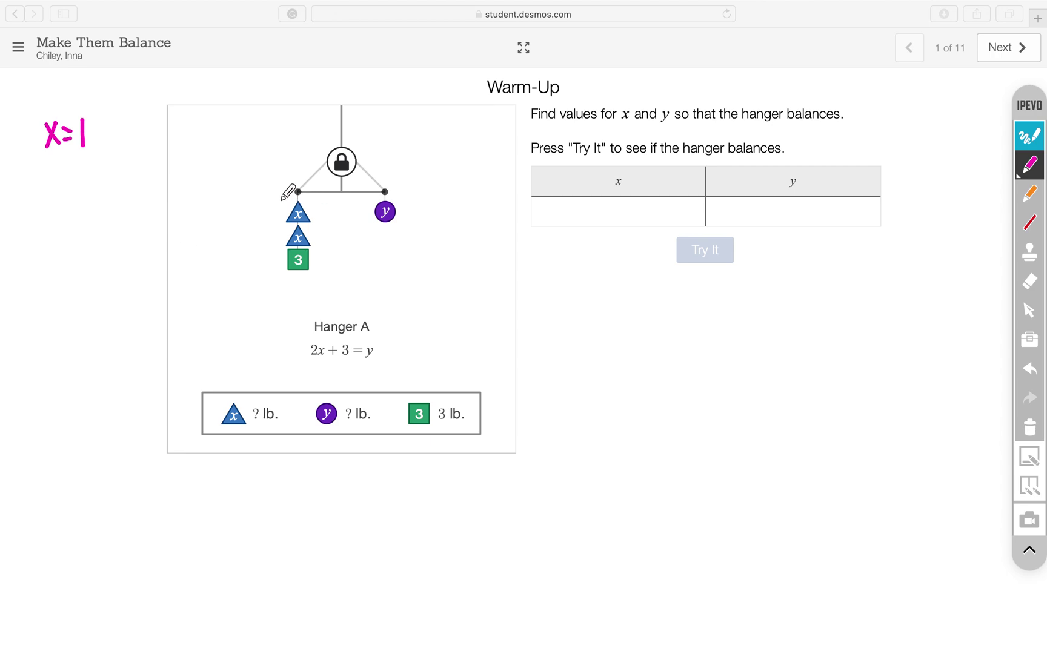
mouse_move(280, 201)
left_mouse_down()
mouse_move(279, 245)
mouse_move(248, 225)
mouse_move(256, 232)
left_mouse_up()
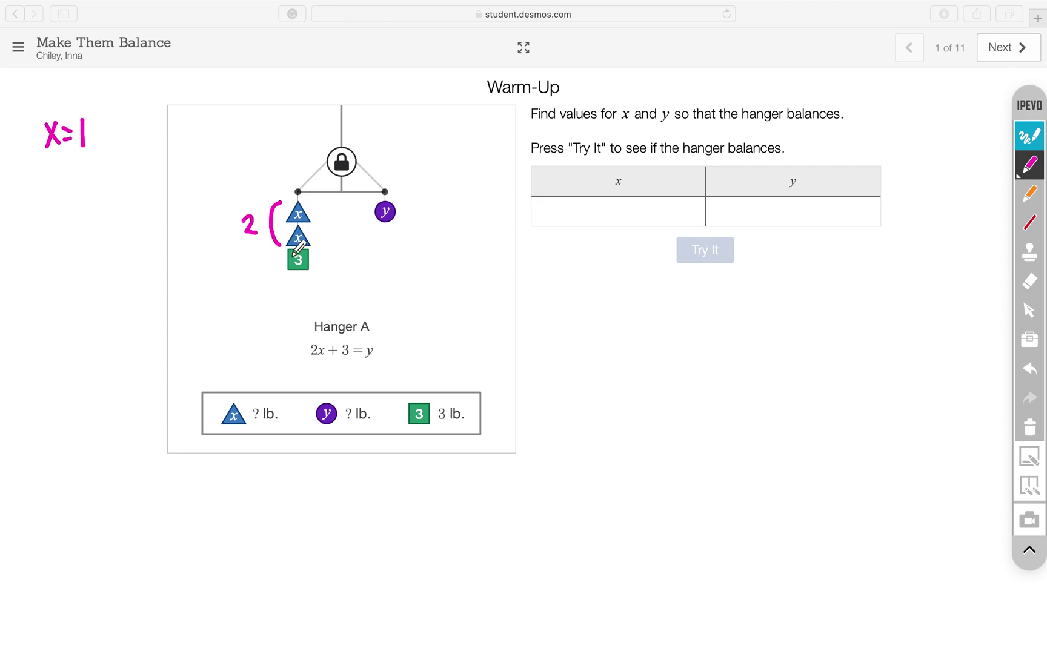
mouse_move(231, 276)
left_mouse_down()
mouse_move(254, 298)
mouse_move(297, 298)
mouse_move(318, 276)
left_mouse_up()
left_click_drag(263, 317, 261, 337)
left_click_drag(271, 316, 264, 317)
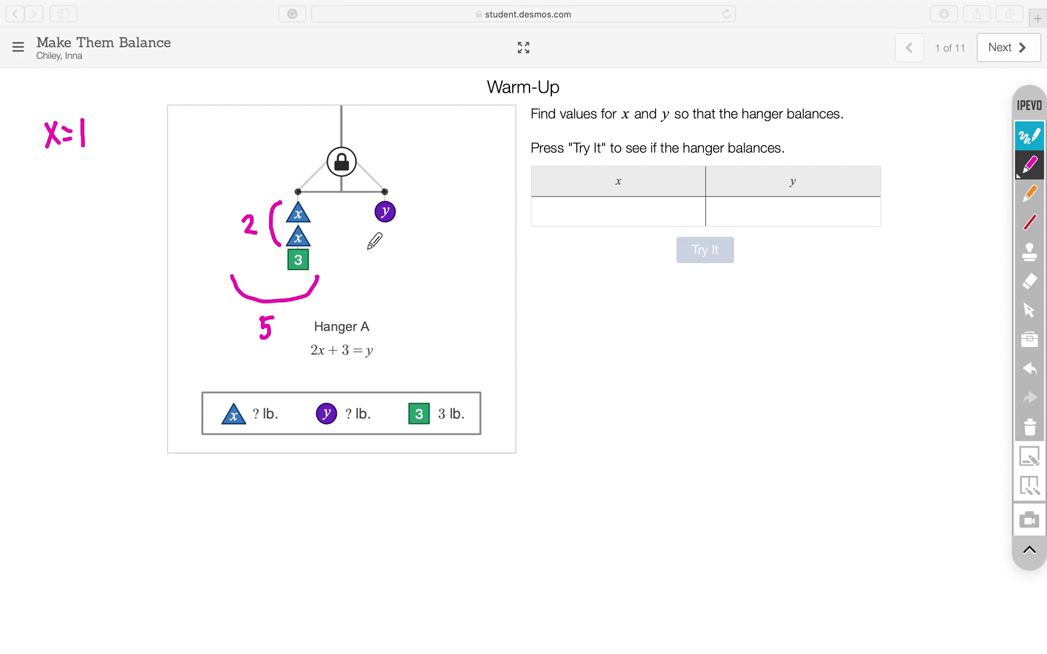
mouse_move(360, 228)
left_mouse_down()
mouse_move(402, 227)
mouse_move(385, 278)
mouse_move(400, 257)
left_mouse_up()
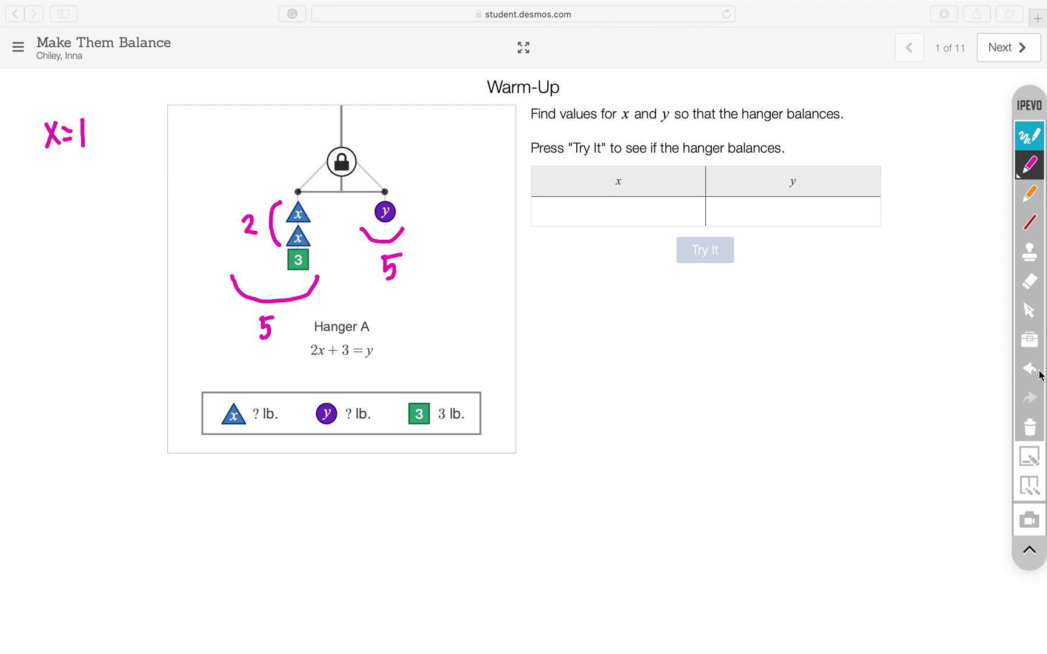
- Clear the old ink, then write 1 by each x triangle and 5 by the y circle
left_click(1030, 428)
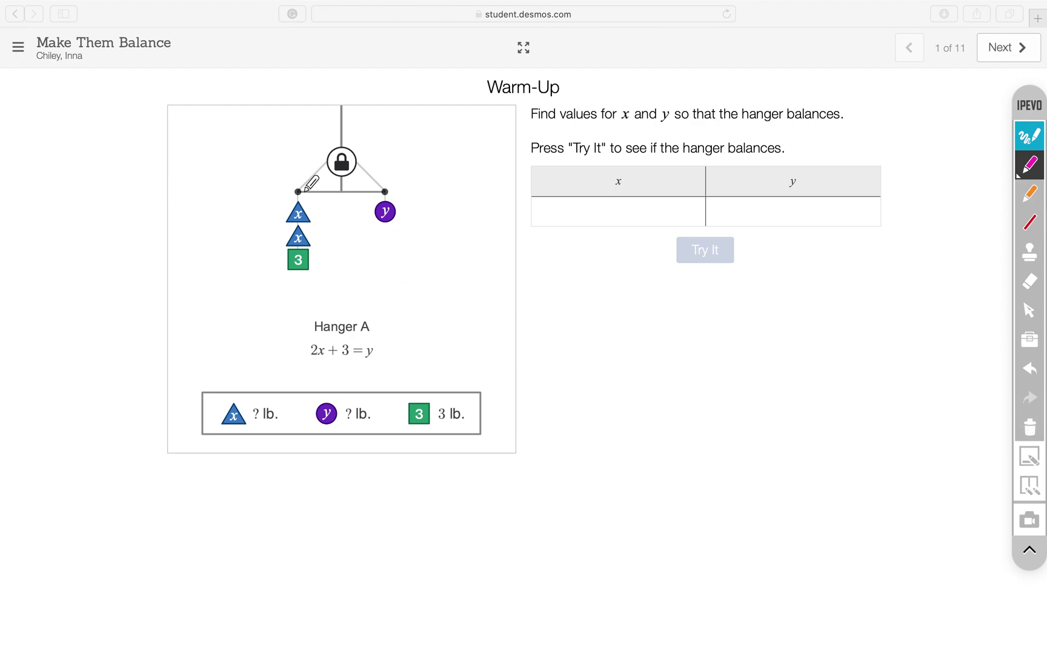
left_click_drag(268, 208, 268, 243)
mouse_move(405, 206)
left_mouse_down()
mouse_move(403, 221)
mouse_move(413, 206)
left_mouse_up()
- Enter x = 1 and y = 5 in Hanger A's table and run Try It
left_click(1029, 311)
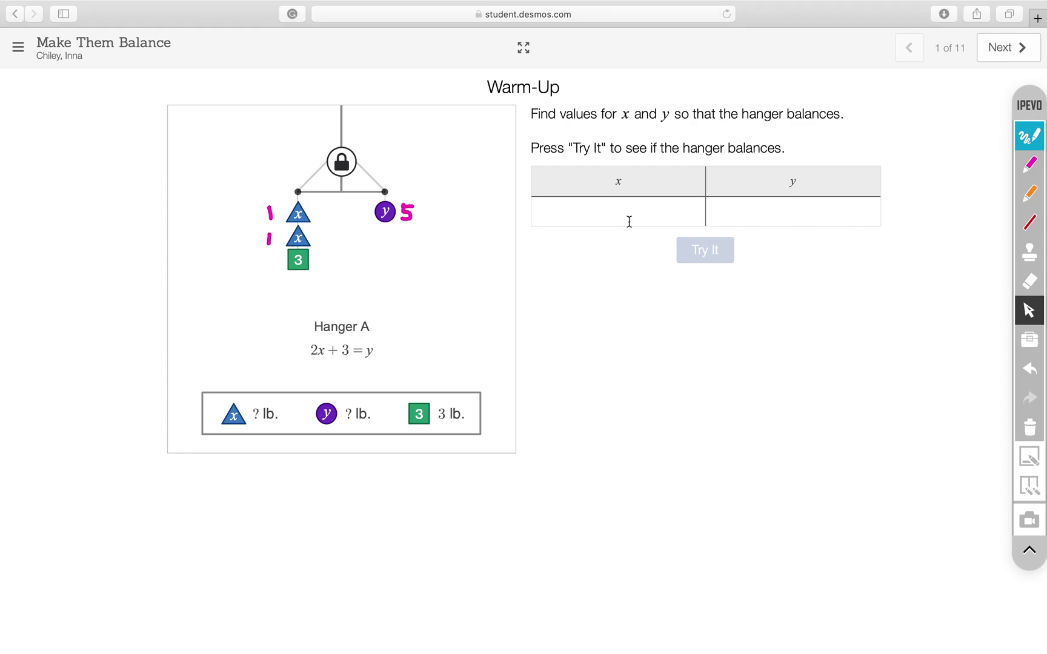
left_click(630, 222)
left_click(780, 221)
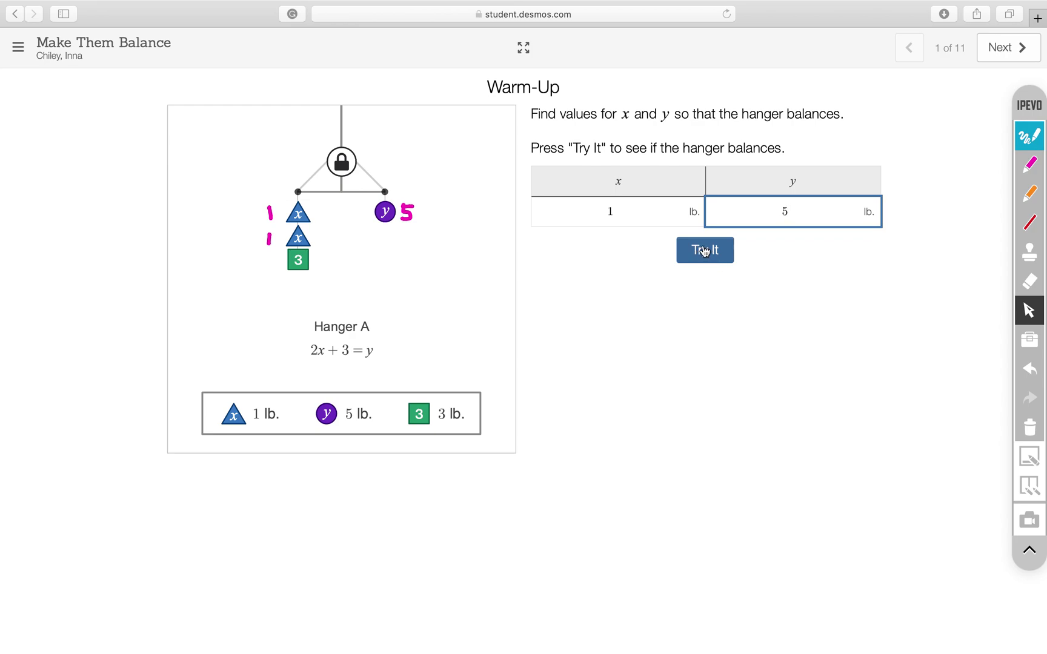
left_click(703, 251)
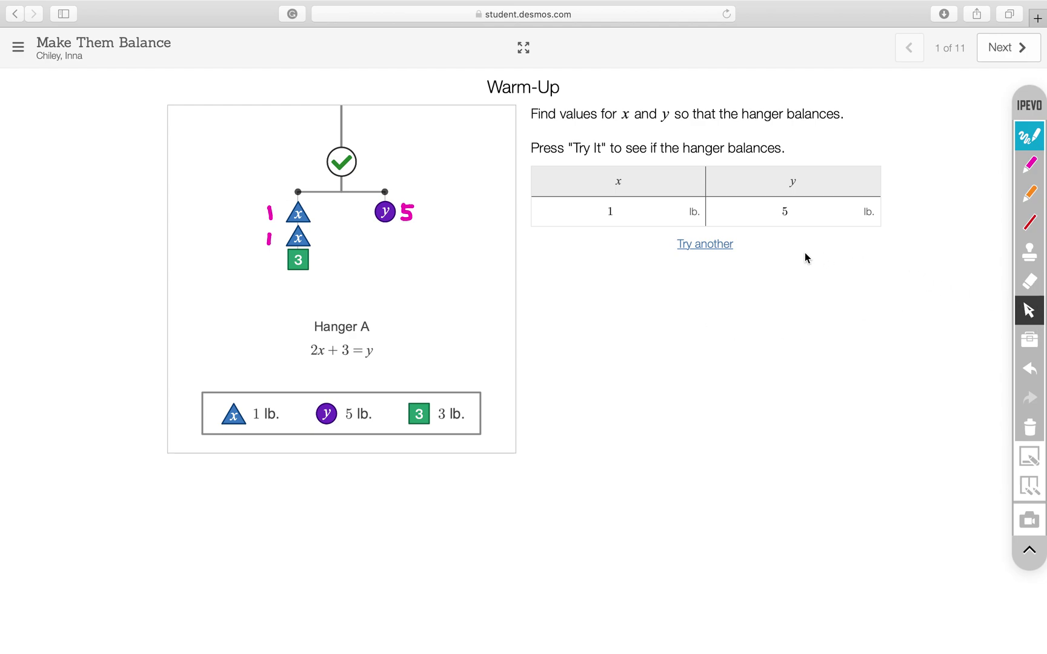
- Reset the hanger, clear the ink, and delete the x and y table values
left_click(702, 243)
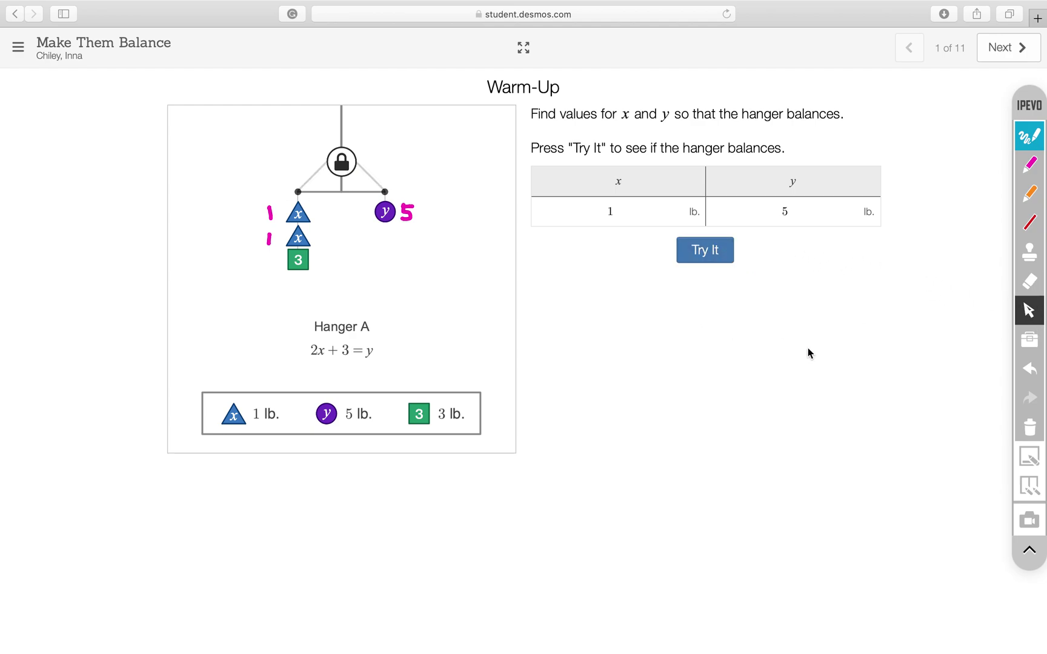
left_click(1030, 429)
left_click(632, 211)
key("BackSpace")
left_click(806, 217)
key("BackSpace")
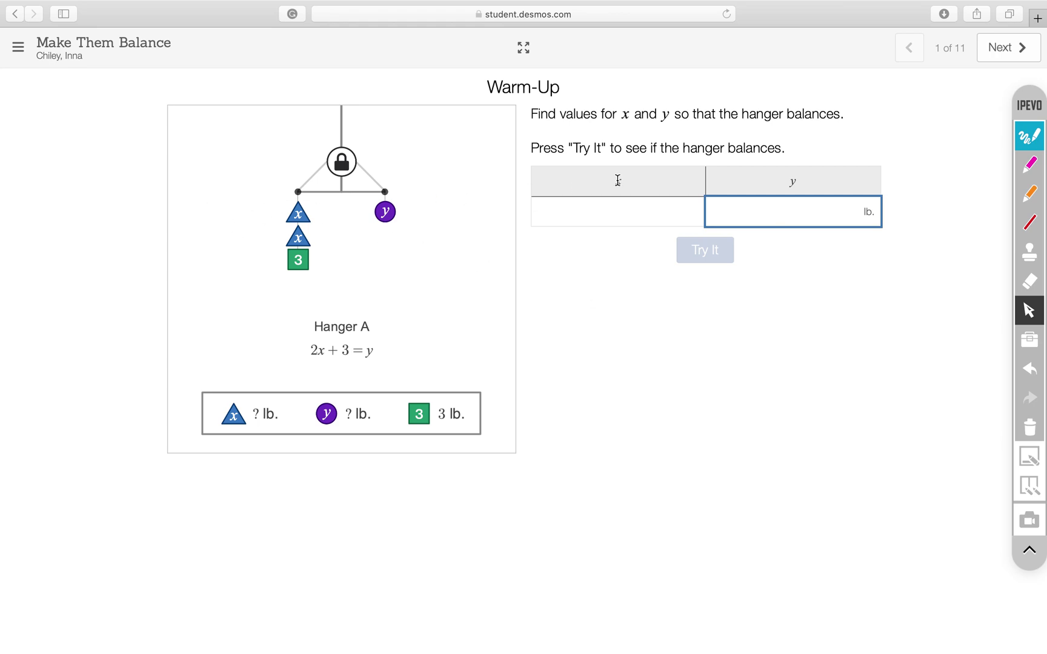
- Write 2 on each x triangle, circle both sides, and mark 7 as the left total
left_click(1025, 161)
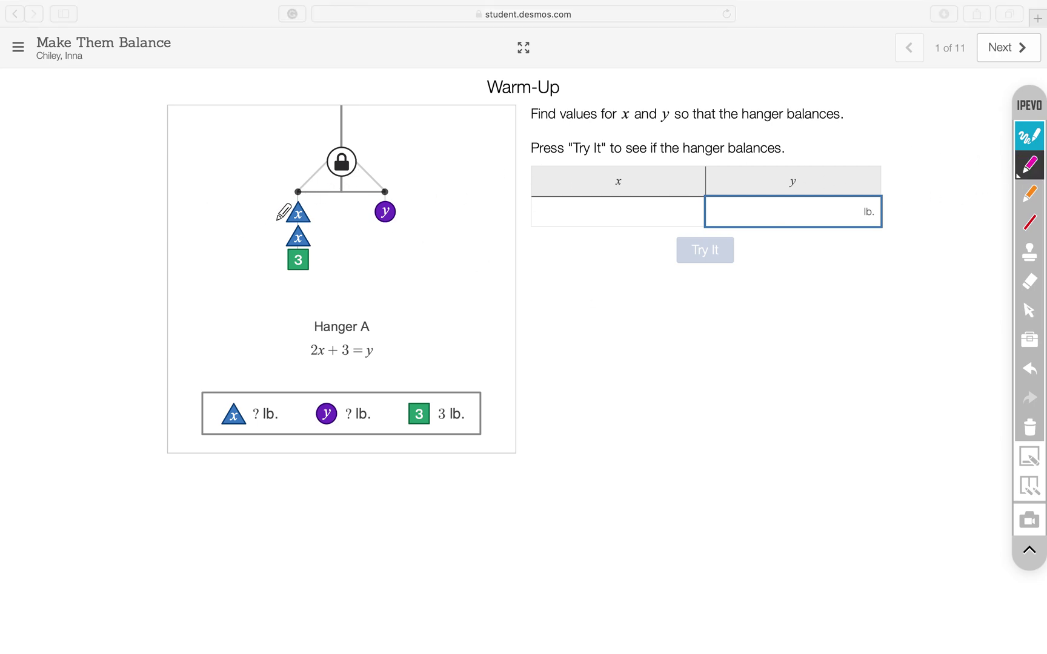
left_click_drag(258, 207, 270, 246)
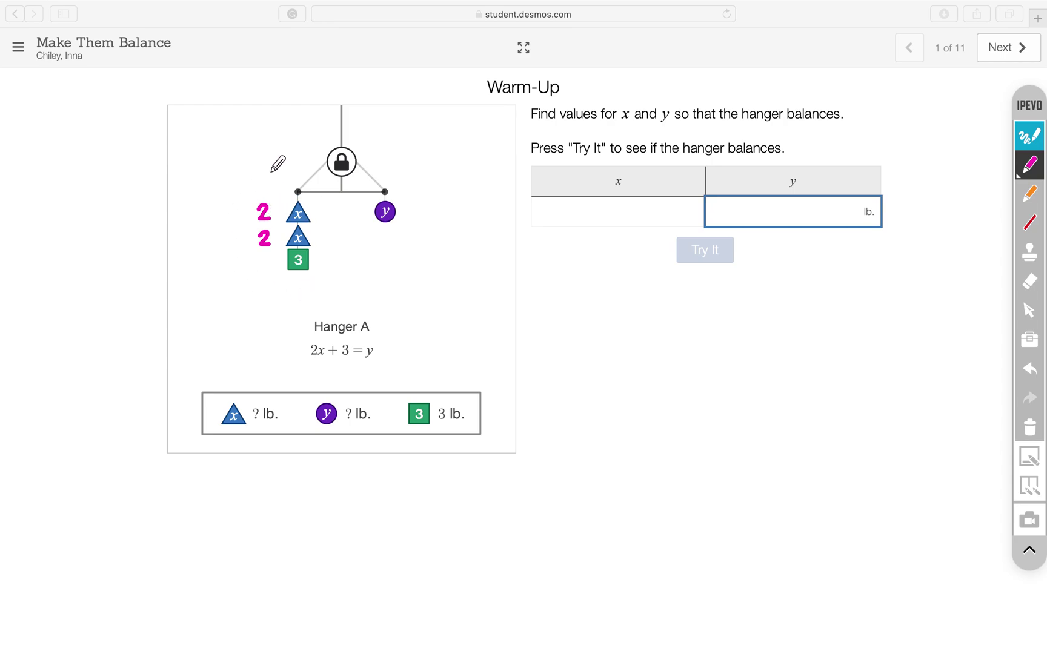
mouse_move(259, 161)
left_mouse_down()
mouse_move(294, 170)
mouse_move(314, 201)
mouse_move(315, 256)
mouse_move(294, 293)
mouse_move(239, 272)
mouse_move(232, 209)
mouse_move(266, 156)
left_mouse_up()
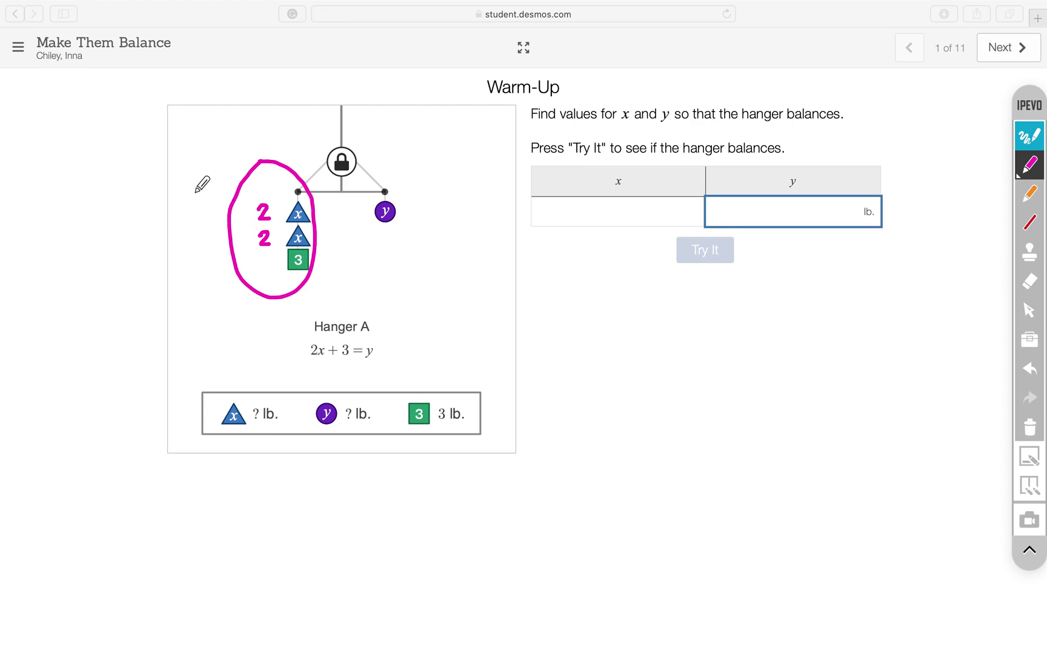
left_click_drag(180, 180, 191, 201)
mouse_move(391, 161)
left_mouse_down()
mouse_move(370, 183)
mouse_move(380, 246)
mouse_move(422, 213)
mouse_move(393, 159)
mouse_move(443, 193)
left_mouse_up()
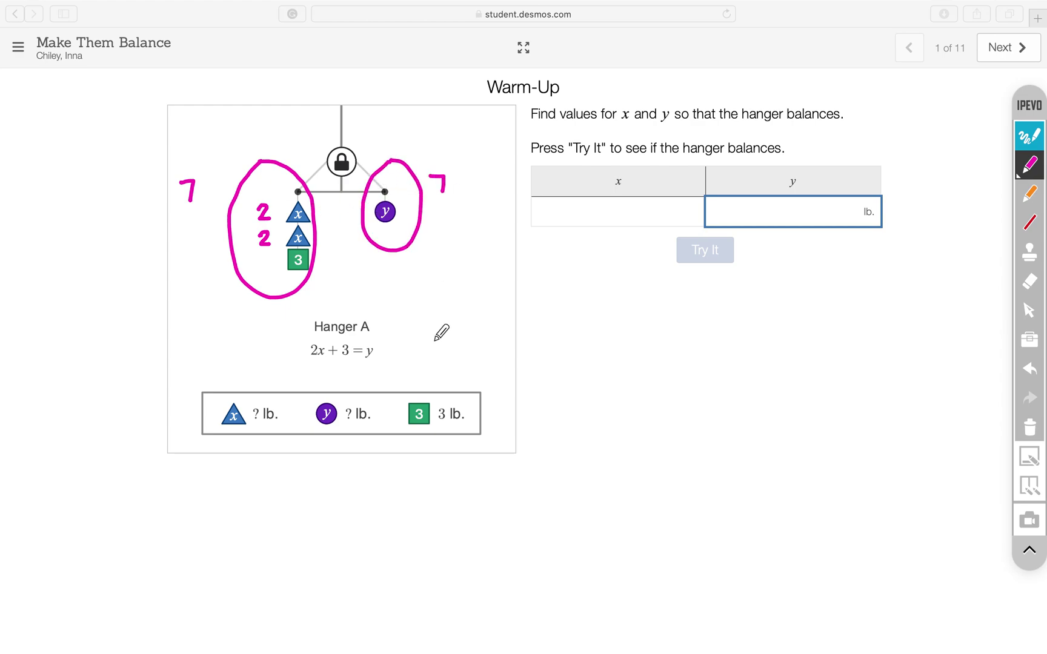
left_click(1029, 281)
- Erase the circles and left 7, then write 7 by y and dash each label to its weight
mouse_move(416, 162)
left_mouse_down()
mouse_move(416, 227)
mouse_move(398, 248)
mouse_move(377, 237)
mouse_move(369, 213)
mouse_move(396, 156)
mouse_move(367, 199)
mouse_move(357, 248)
left_mouse_up()
mouse_move(251, 192)
left_mouse_down()
mouse_move(180, 183)
mouse_move(224, 172)
mouse_move(232, 182)
mouse_move(228, 258)
mouse_move(258, 296)
mouse_move(292, 291)
mouse_move(315, 247)
mouse_move(306, 190)
mouse_move(274, 164)
mouse_move(255, 167)
mouse_move(243, 187)
mouse_move(435, 183)
mouse_move(432, 174)
mouse_move(440, 201)
mouse_move(411, 222)
left_mouse_up()
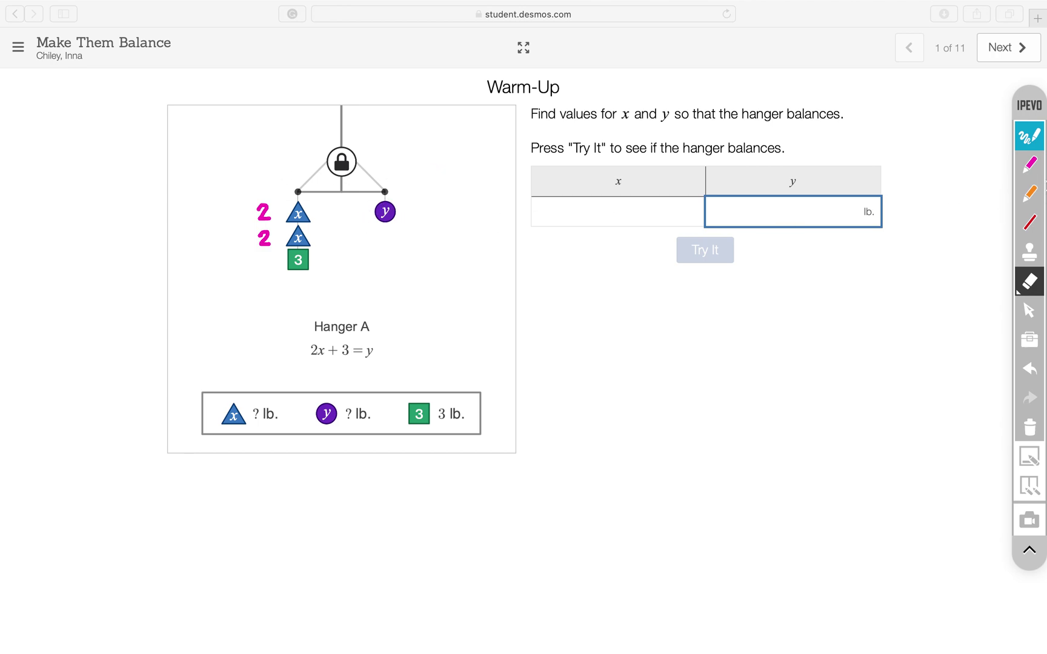
left_click(1036, 171)
mouse_move(397, 202)
left_mouse_down()
mouse_move(409, 200)
mouse_move(404, 217)
left_mouse_up()
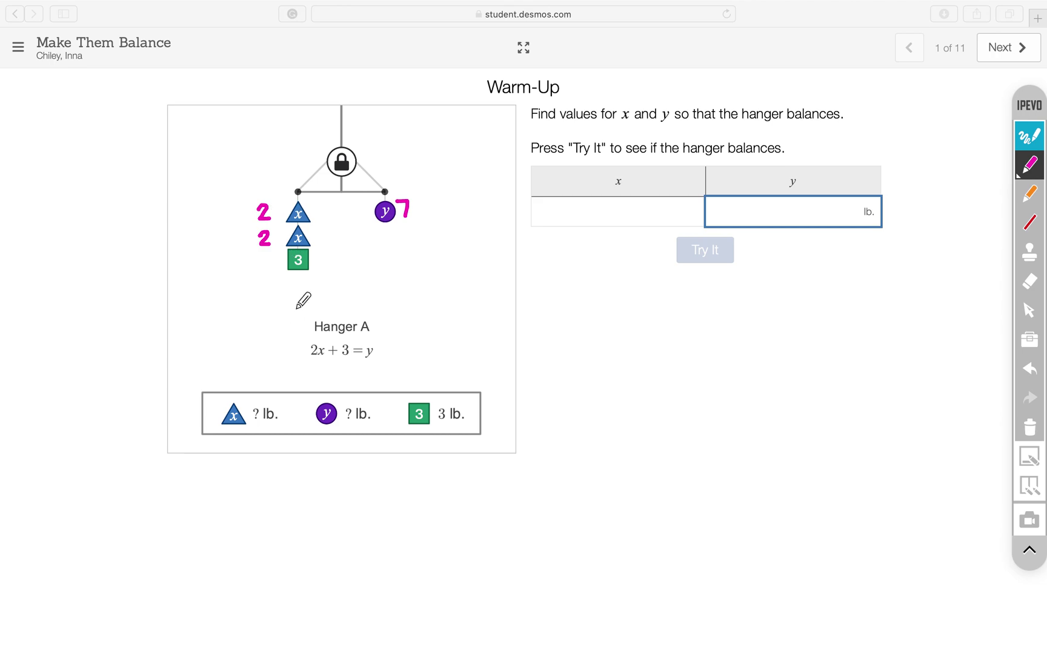
mouse_move(271, 213)
left_mouse_down()
mouse_move(283, 211)
mouse_move(285, 241)
left_mouse_up()
left_click_drag(404, 212, 395, 212)
- Enter x = 2 and y = 7, get the green check with Try It, and clear the ink
left_click(1028, 310)
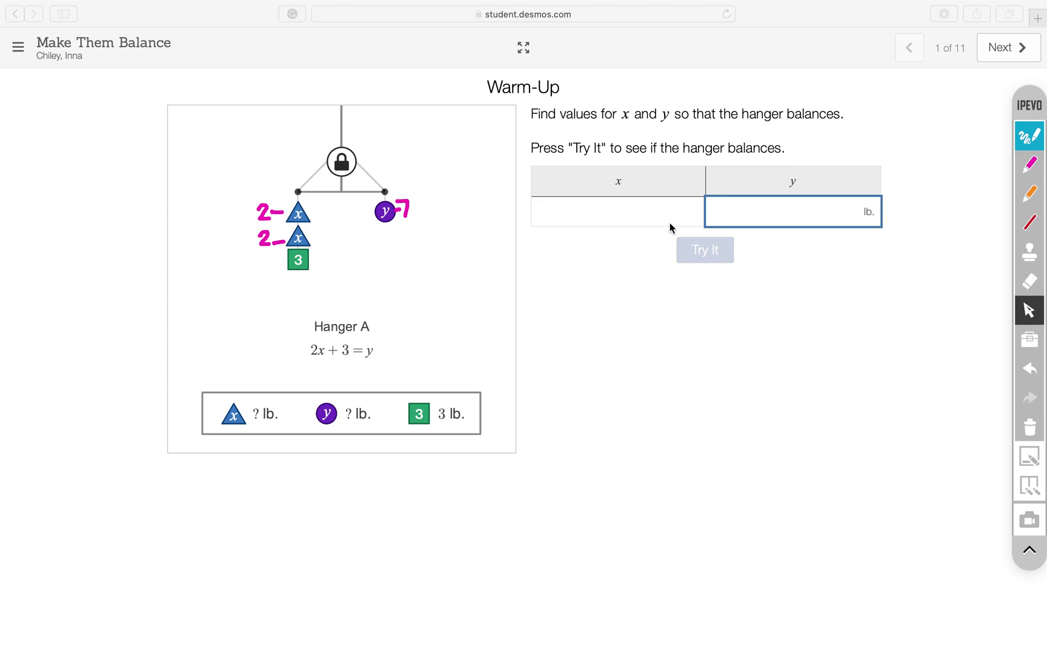
left_click(654, 213)
type("2")
left_click(797, 223)
type("7")
left_click(705, 250)
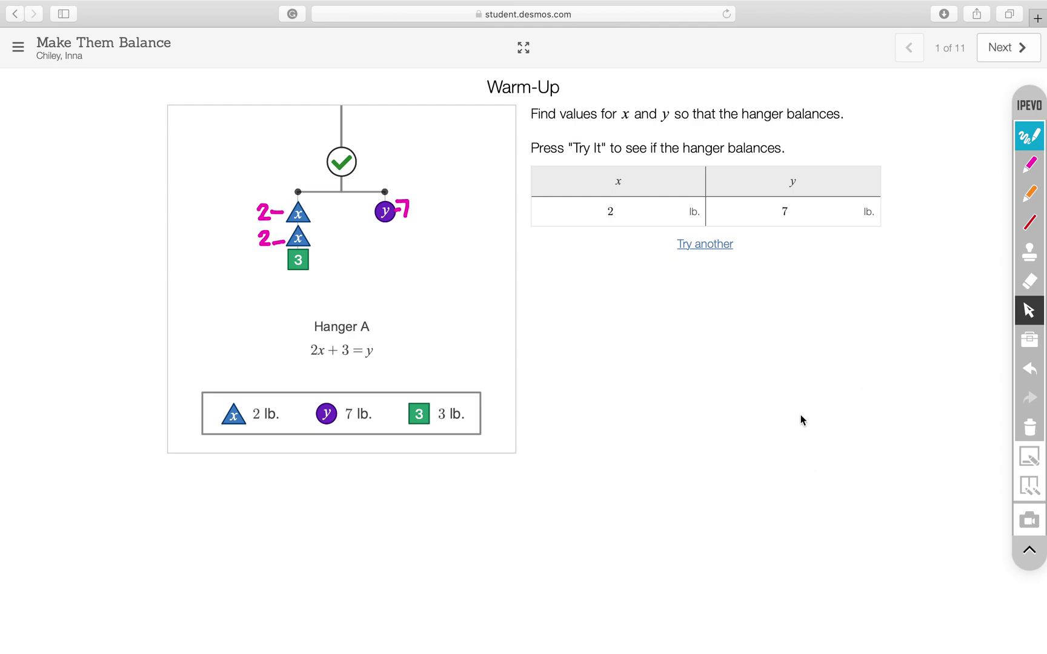
left_click(1032, 431)
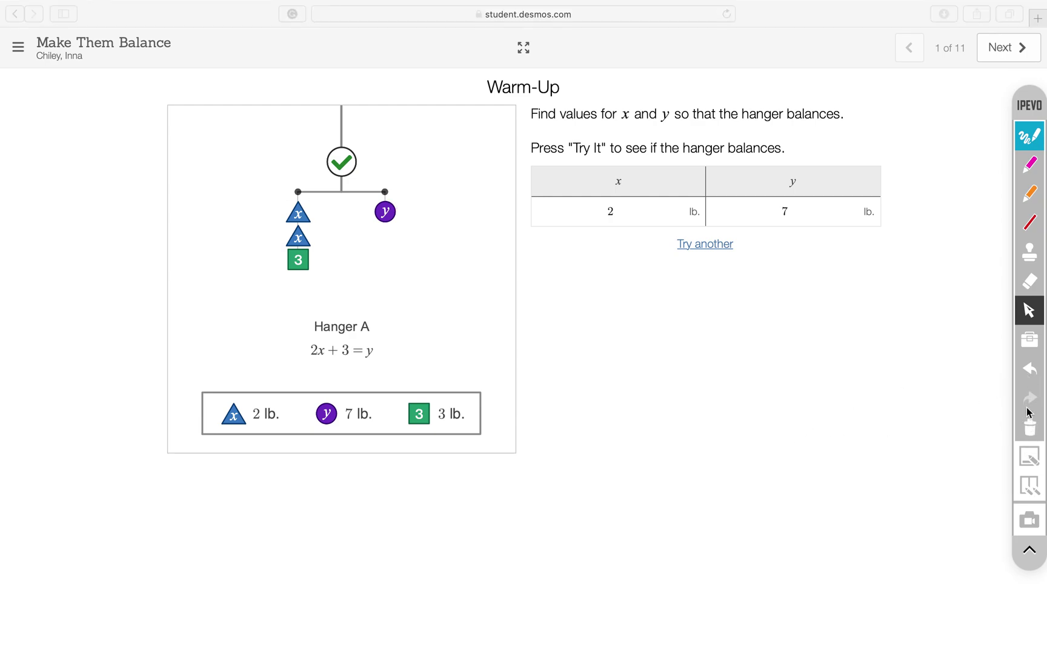
- Change y to 10 and try it, showing the hanger fails to balance
left_click(700, 243)
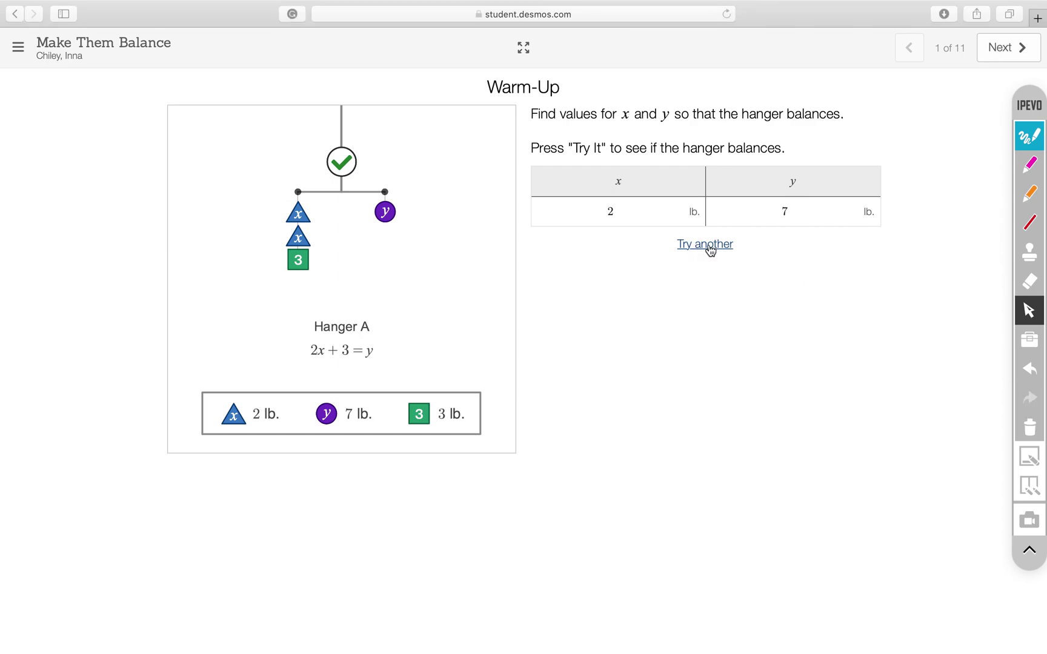
left_click(808, 219)
key("BackSpace")
type("10")
left_click(716, 252)
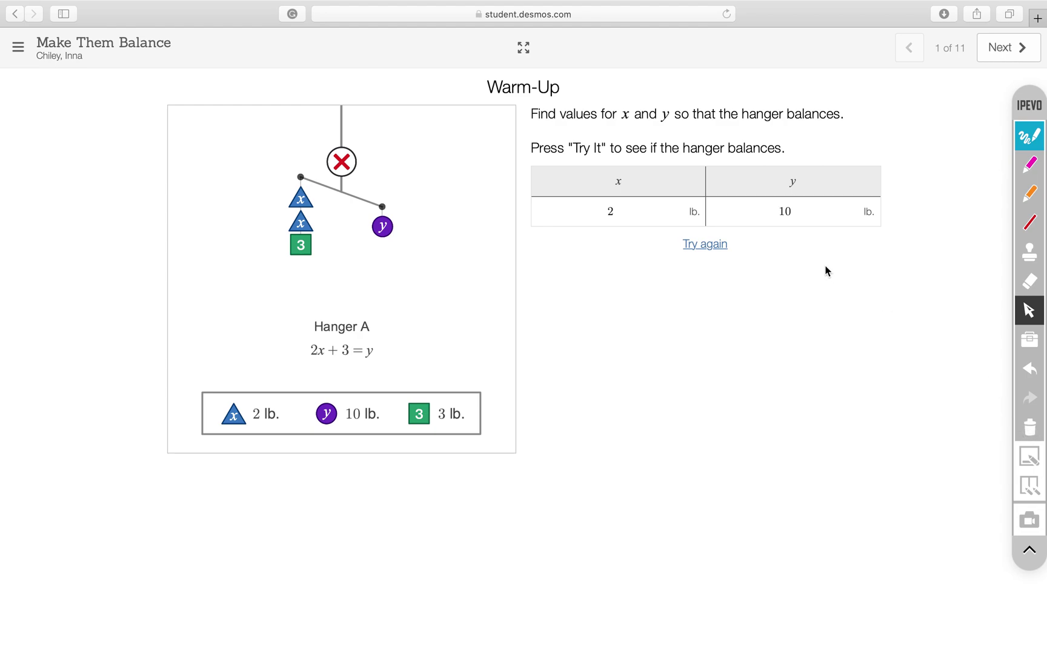
- Reset and set y back to 7, testing x = 2 and y = 7 again
left_click(705, 244)
left_click(813, 213)
key("BackSpace")
key("BackSpace")
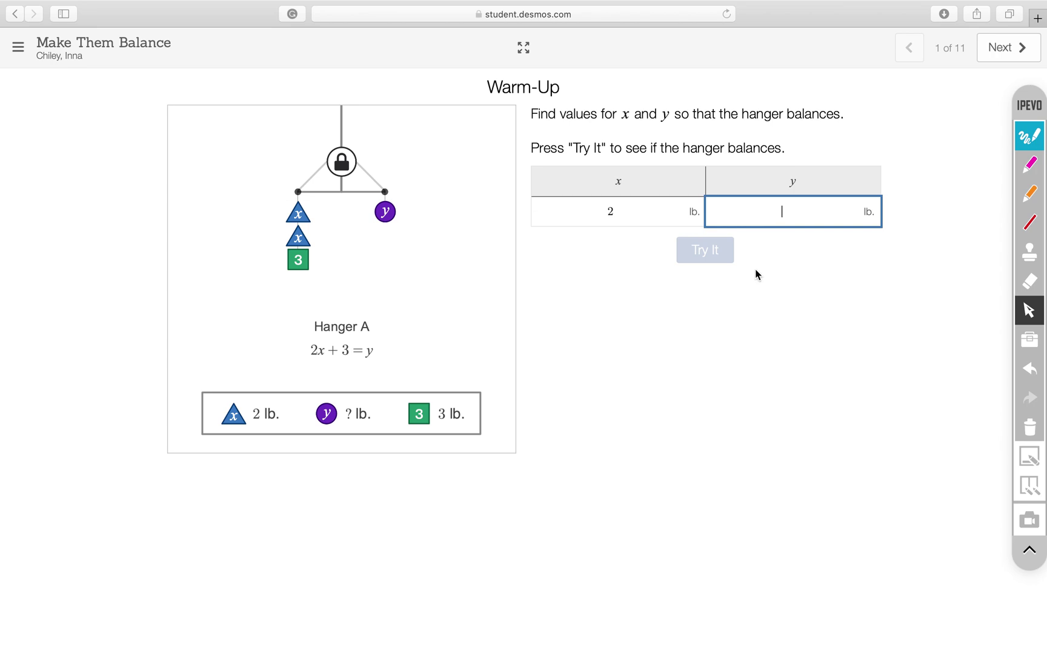
type("7")
left_click(712, 251)
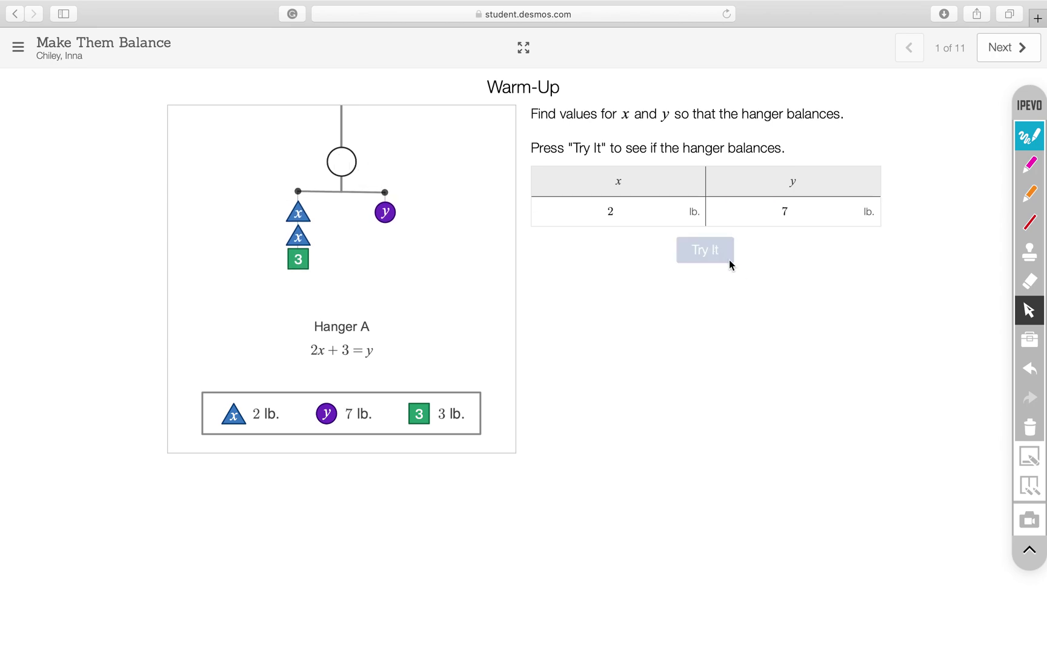